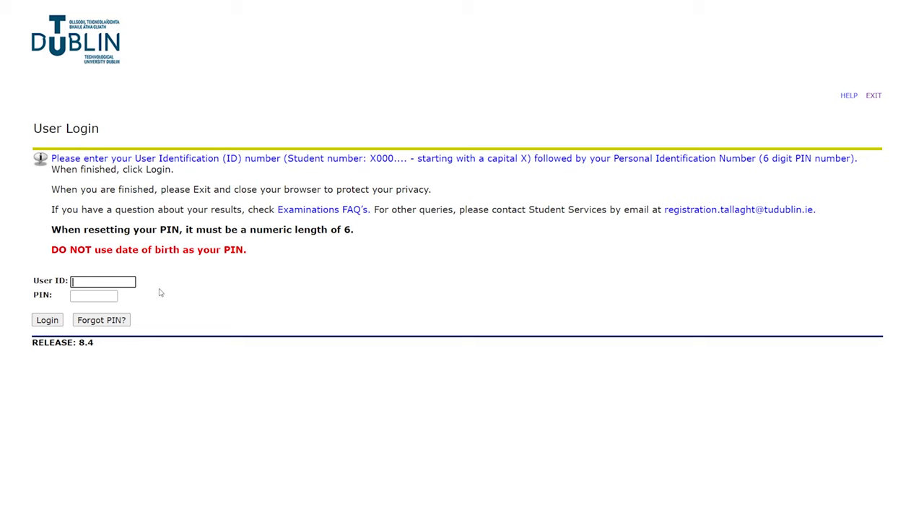
Log in to Banner Self-Service with the student number and the 6-digit PIN.
{"action": "type", "text": "00052057"}
{"action": "left_click", "coordinate": [85, 292]}
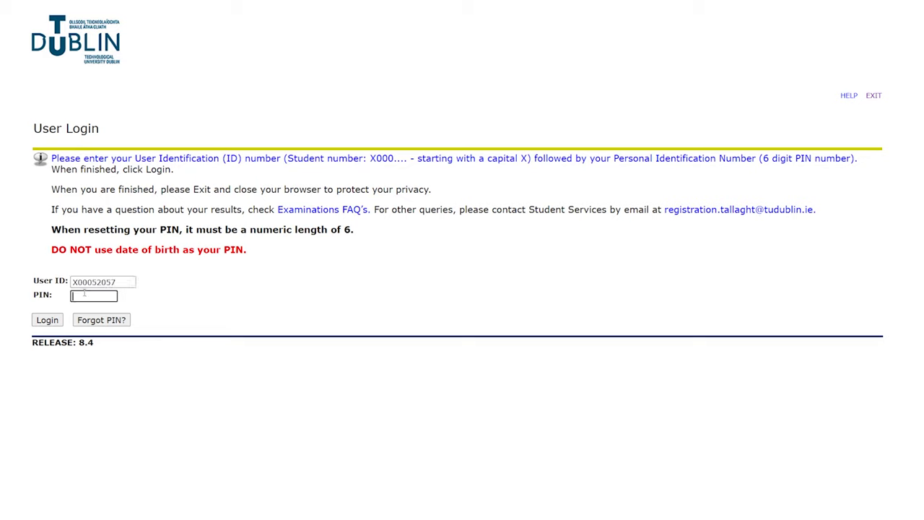
{"action": "type", "text": "••••••"}
{"action": "left_click", "coordinate": [47, 321]}
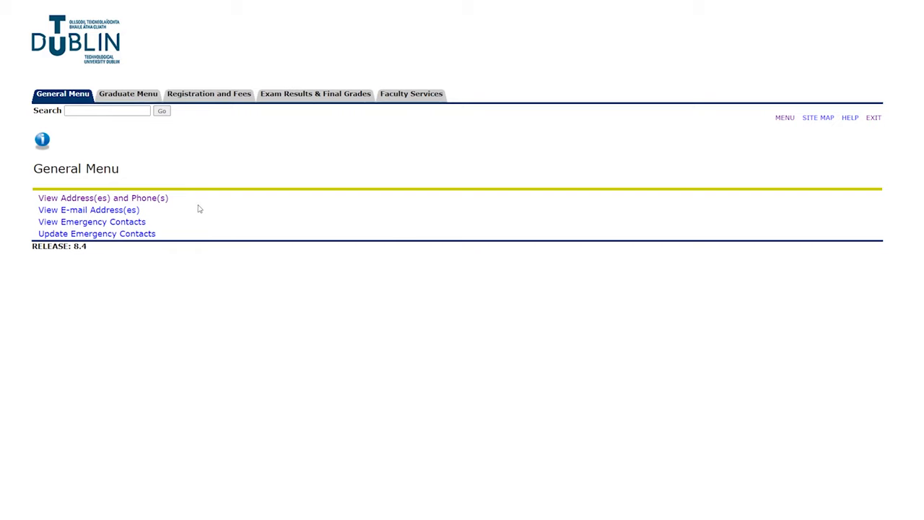
{"action": "left_click", "coordinate": [141, 199]}
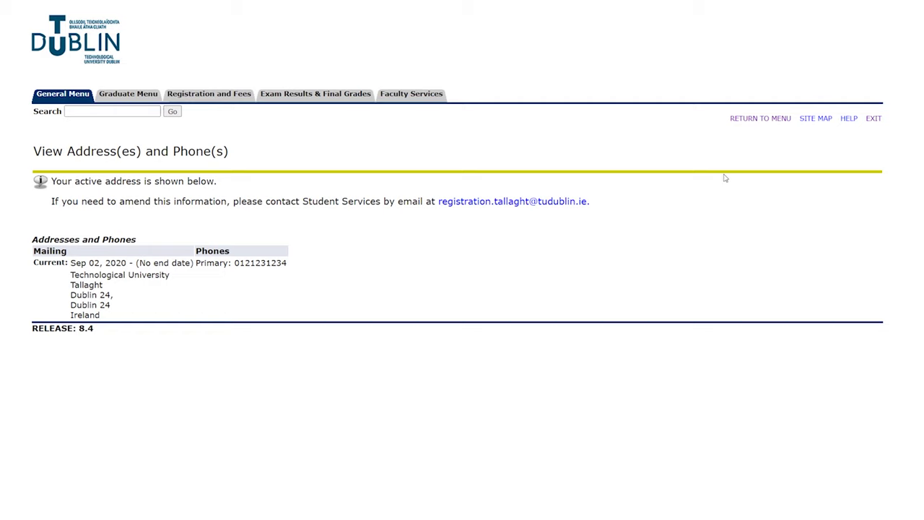
{"action": "left_click", "coordinate": [742, 120]}
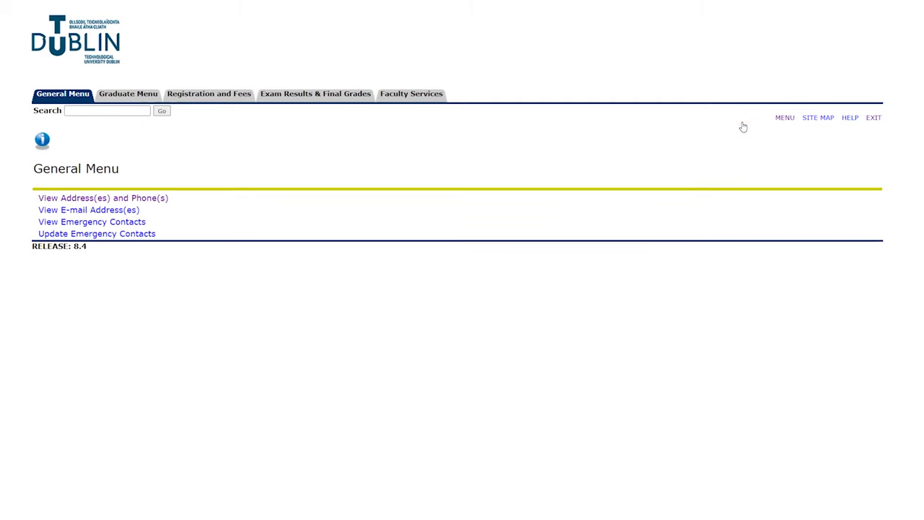
{"action": "left_click", "coordinate": [101, 210]}
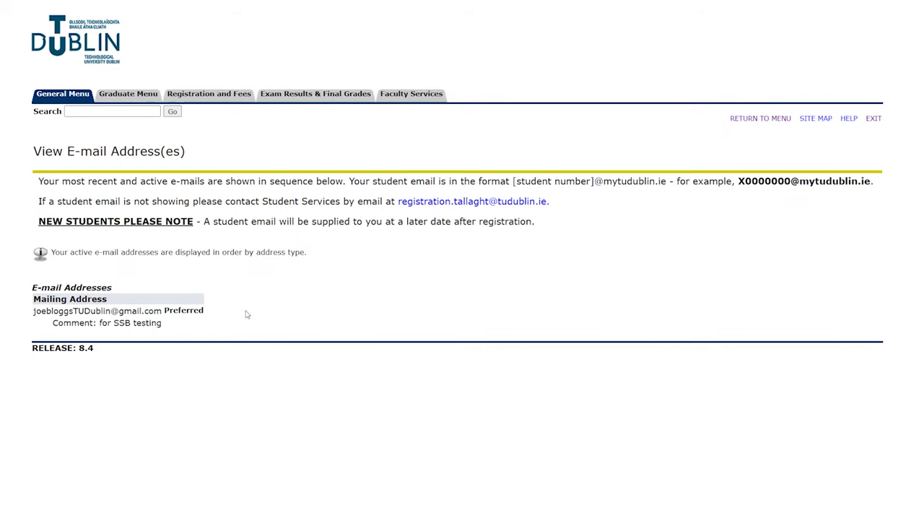
{"action": "left_click", "coordinate": [747, 121]}
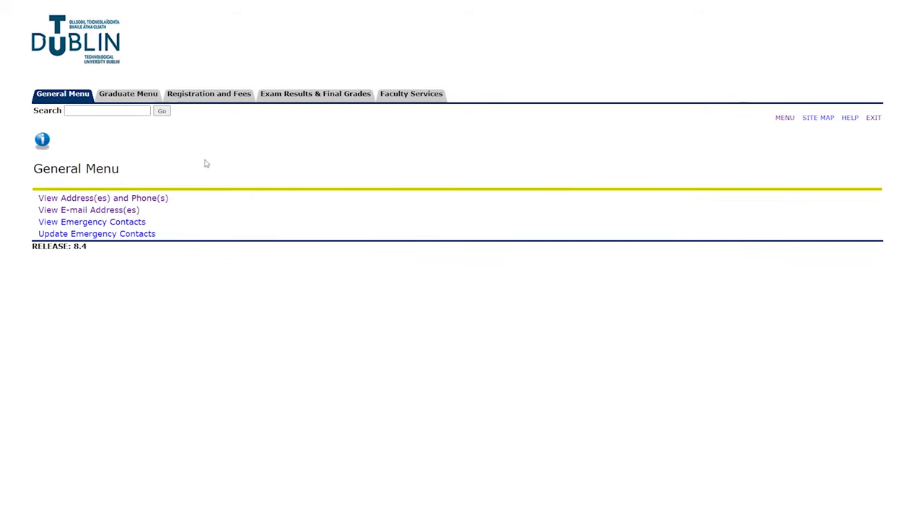
{"action": "left_click", "coordinate": [99, 223]}
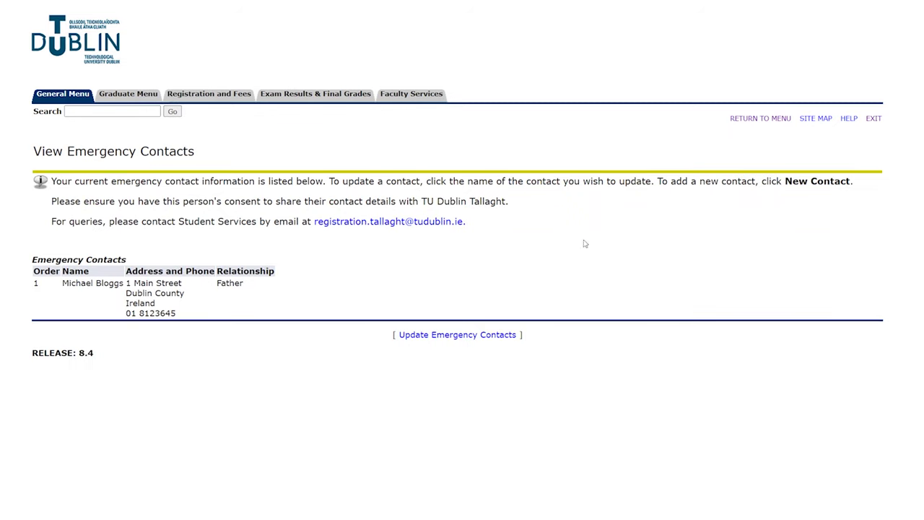
{"action": "left_click", "coordinate": [753, 122]}
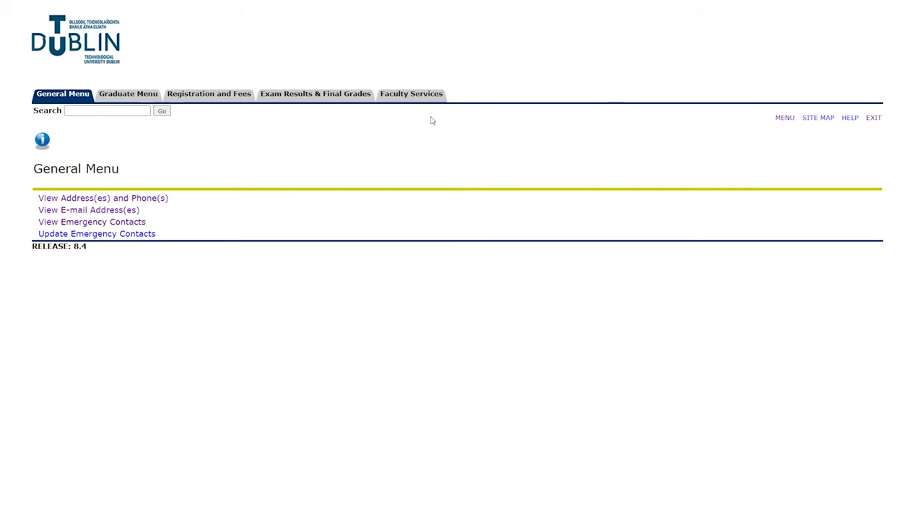
{"action": "left_click", "coordinate": [120, 235]}
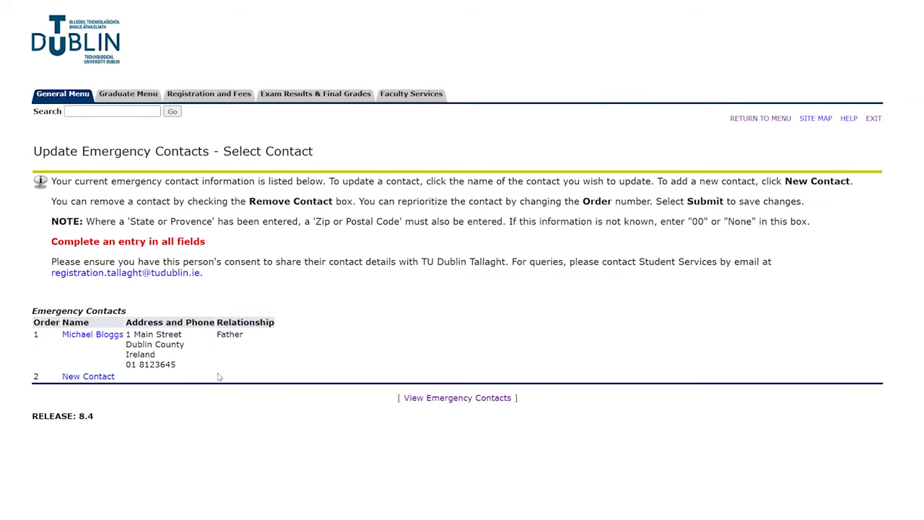
{"action": "left_click", "coordinate": [72, 377]}
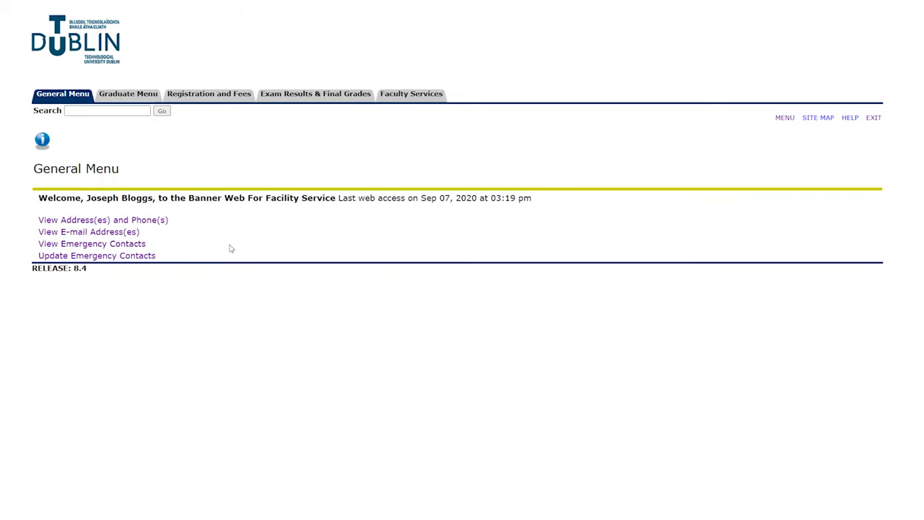
Start Online Registration under Registration and Fees and select the Full Academic Year 2020/21 Level 6 Business programme.
{"action": "left_click", "coordinate": [210, 94]}
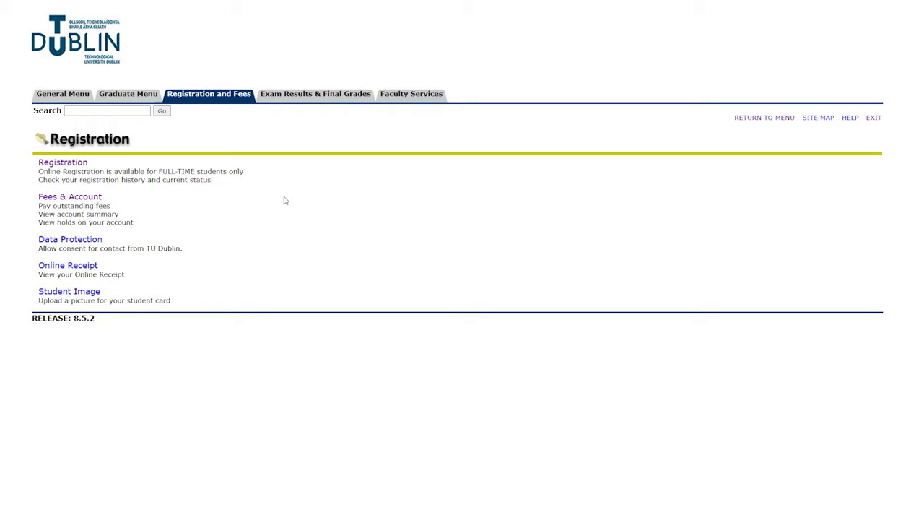
{"action": "left_click", "coordinate": [59, 162]}
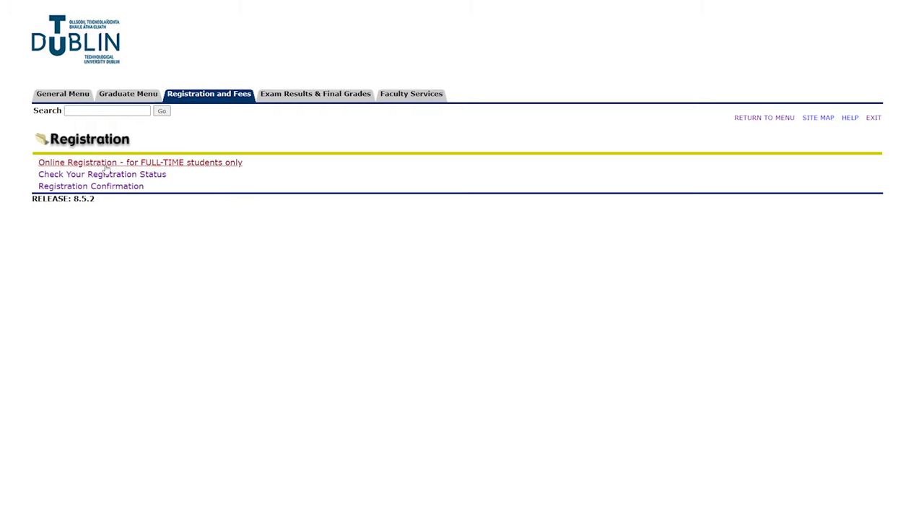
{"action": "left_click", "coordinate": [203, 163]}
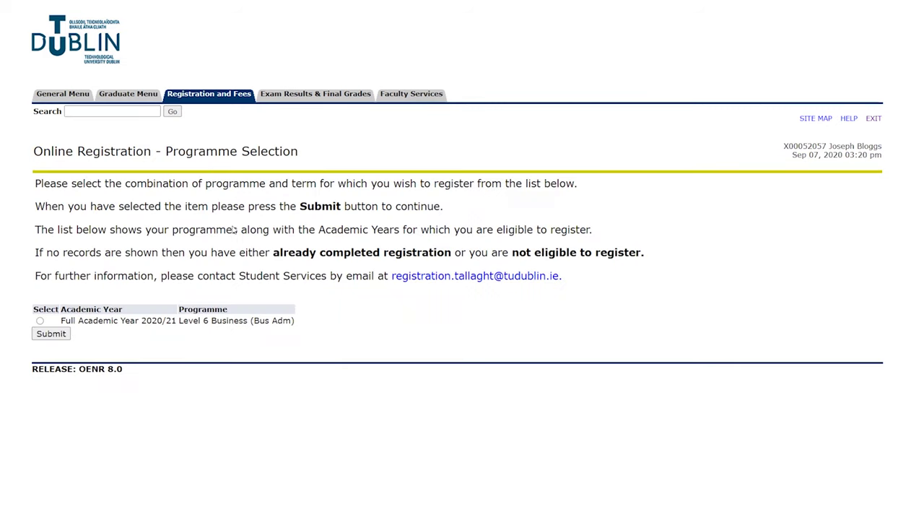
{"action": "left_click", "coordinate": [39, 321]}
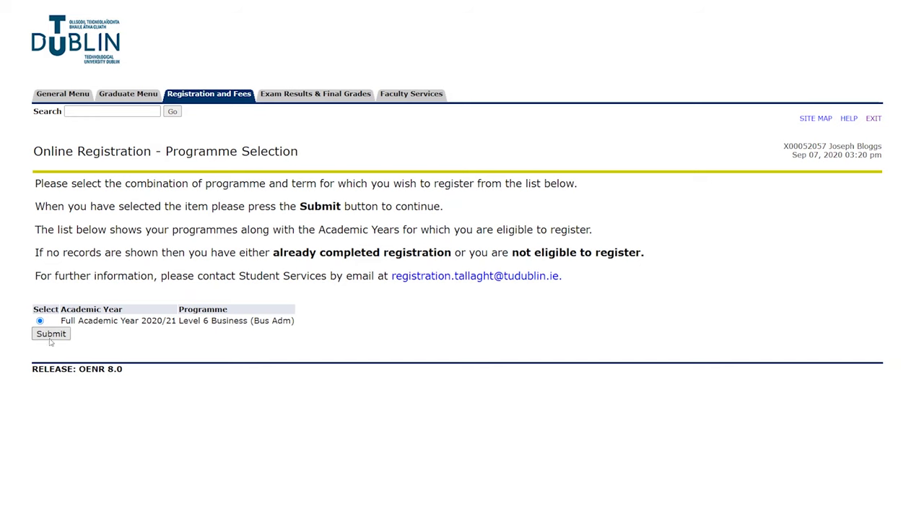
Submit the programme choice, accept the data protection notice with SMS set to YES, and register.
{"action": "left_click", "coordinate": [68, 335]}
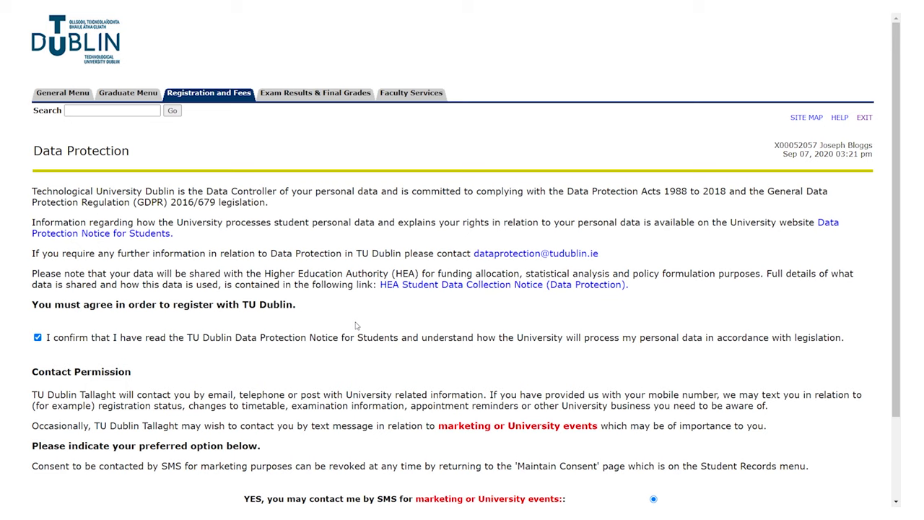
{"action": "scroll", "coordinate": [355, 325], "scroll_direction": "down", "scroll_amount": 2}
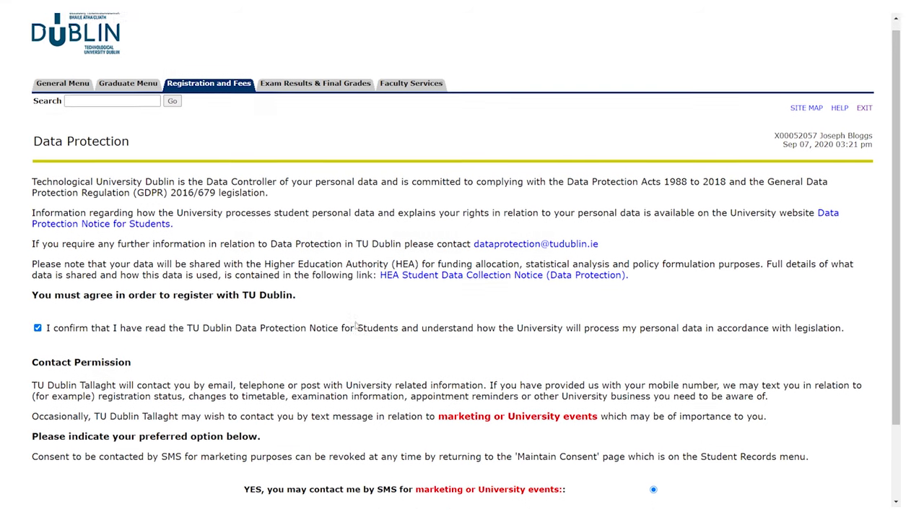
{"action": "scroll", "coordinate": [355, 325], "scroll_direction": "down", "scroll_amount": 2}
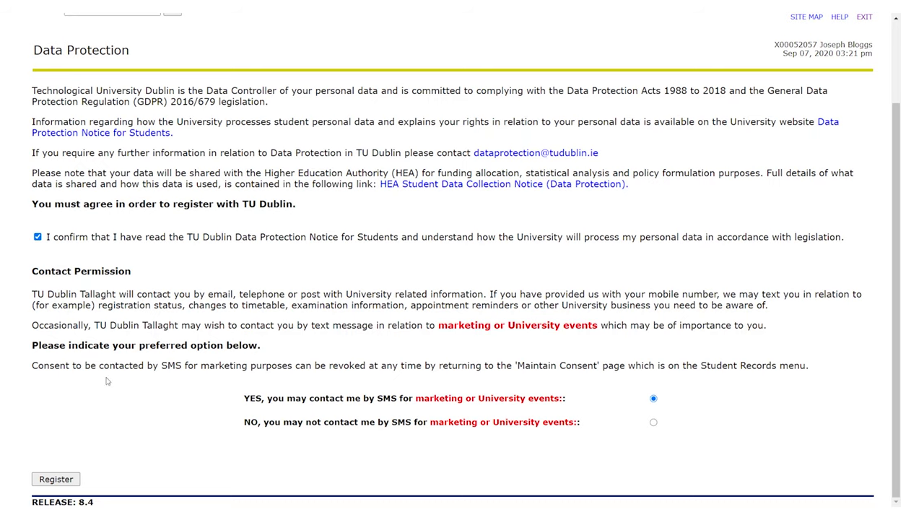
{"action": "left_click", "coordinate": [58, 482]}
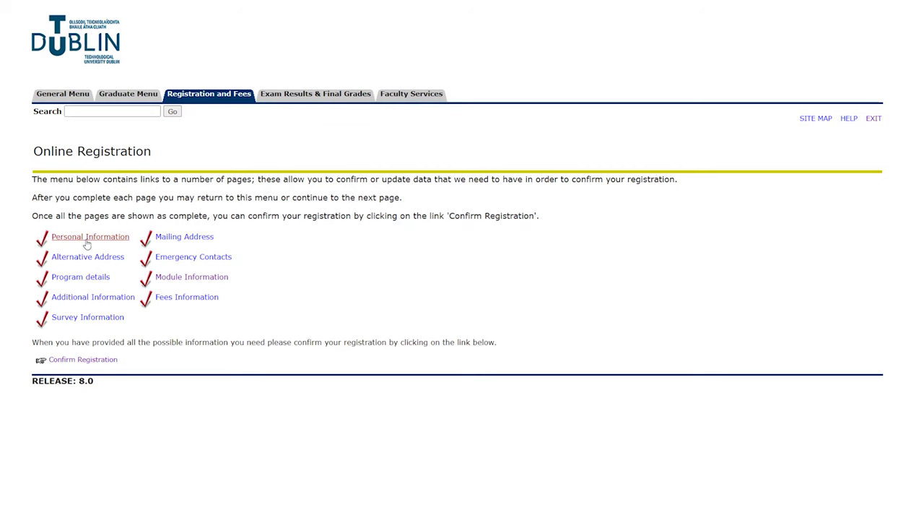
On the Personal Information page, set the PPS Number to NONE.
{"action": "left_click", "coordinate": [87, 238]}
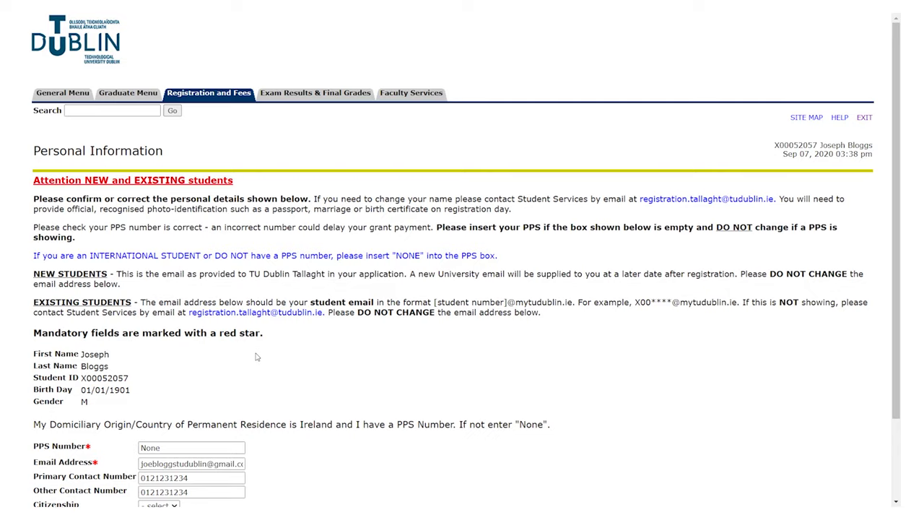
{"action": "scroll", "coordinate": [255, 357], "scroll_direction": "down", "scroll_amount": 3}
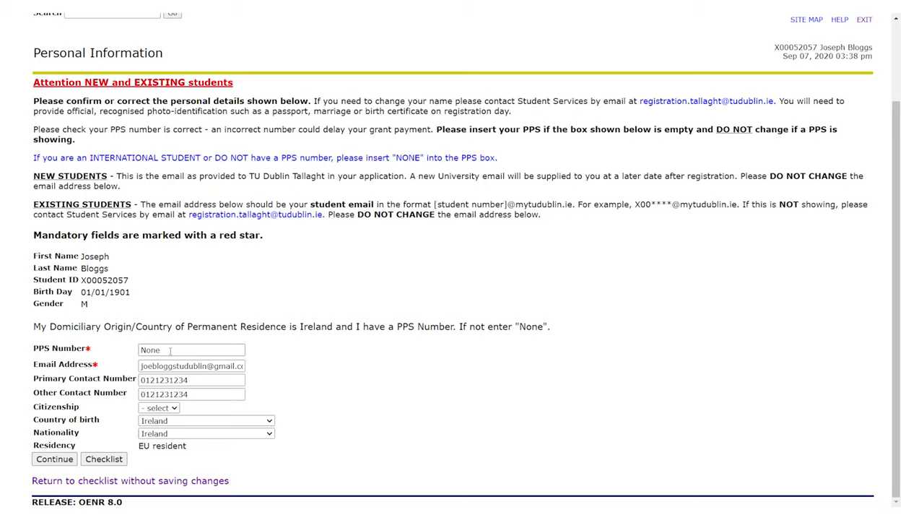
{"action": "left_click", "coordinate": [169, 351]}
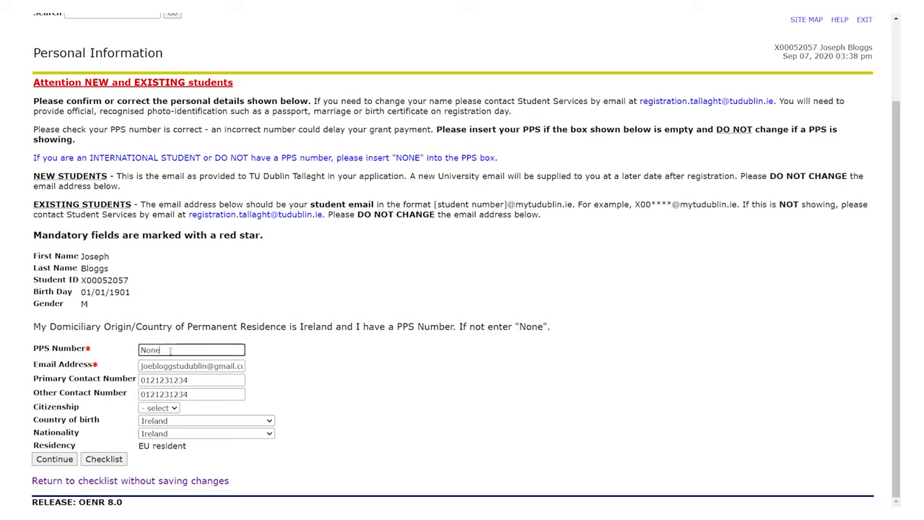
{"action": "left_click", "coordinate": [174, 371]}
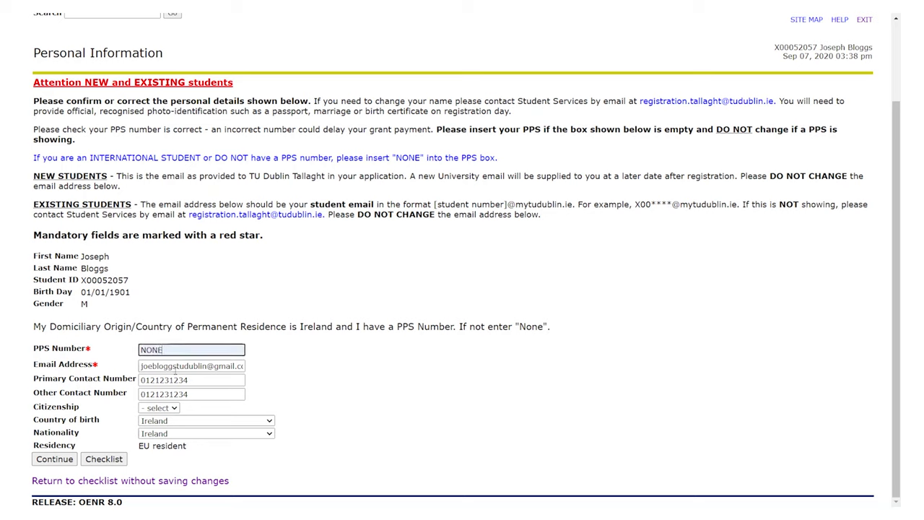
Re-enter the email address, set citizenship to Eu, and save the personal information.
{"action": "double_click", "coordinate": [179, 366]}
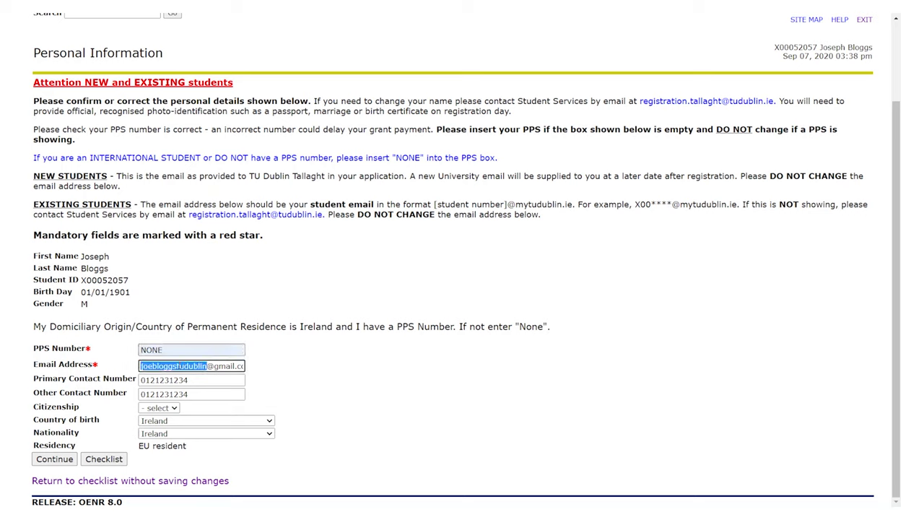
{"action": "key", "text": "ctrl+a"}
{"action": "key", "text": "BackSpace"}
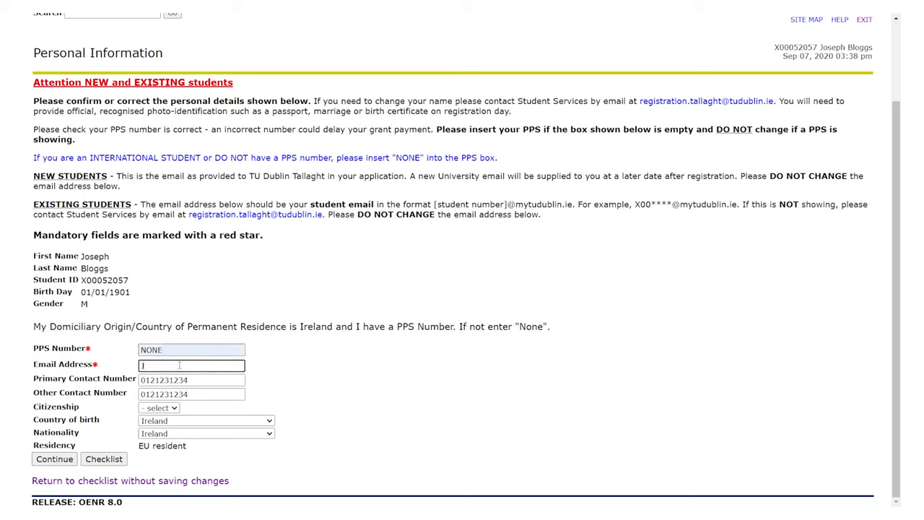
{"action": "left_click", "coordinate": [180, 390]}
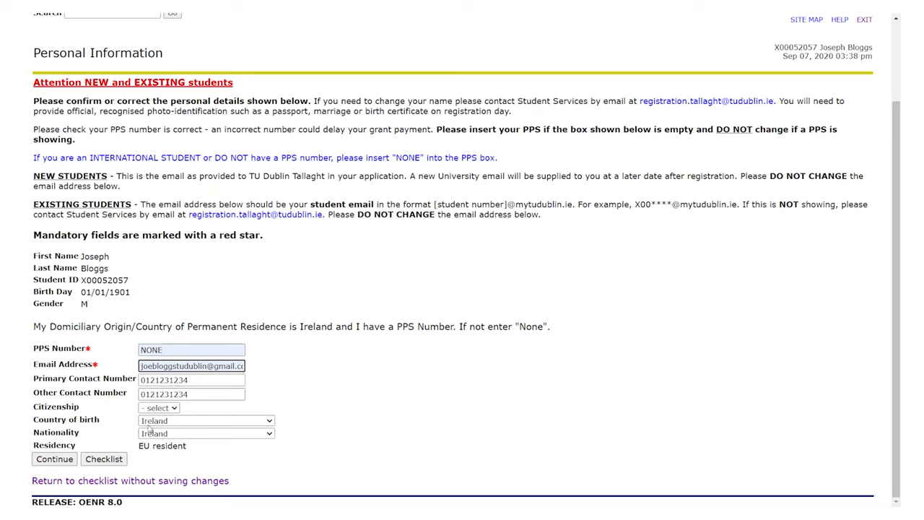
{"action": "left_click", "coordinate": [165, 410]}
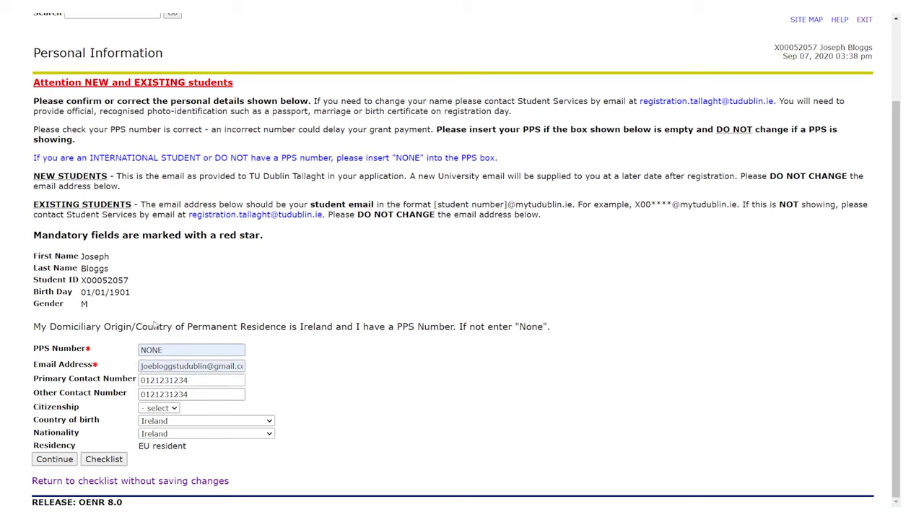
{"action": "left_click", "coordinate": [127, 332]}
{"action": "left_click", "coordinate": [56, 463]}
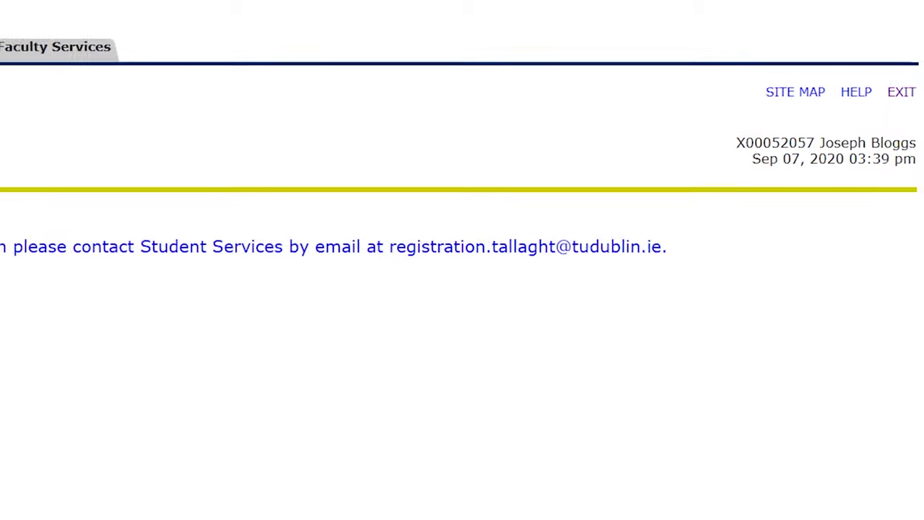
Confirm the stored Mailing Address and Term Address pages without changes.
{"action": "left_click", "coordinate": [54, 337]}
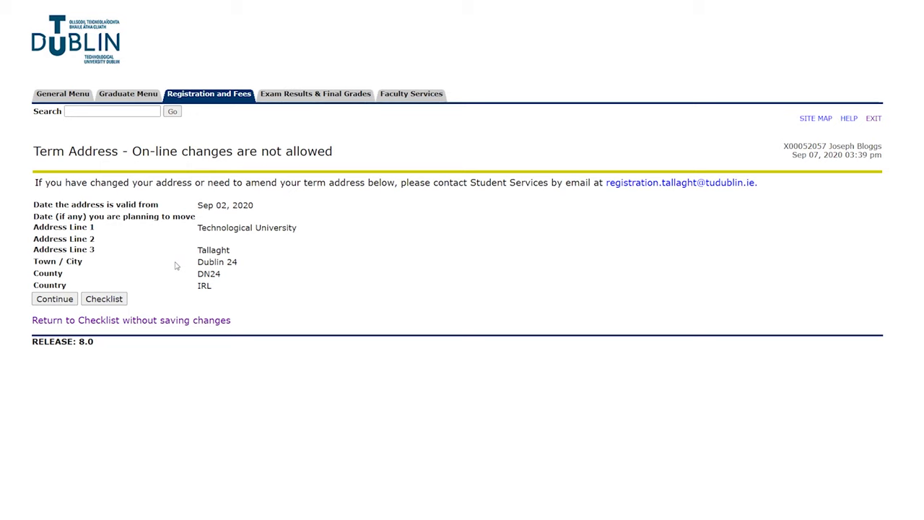
{"action": "left_click", "coordinate": [55, 299]}
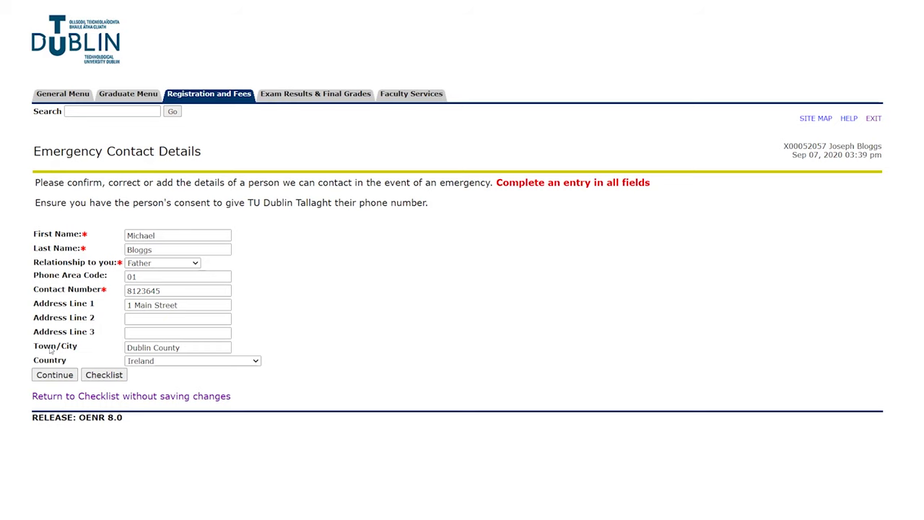
Accept the Emergency Contact, Programme Details and Module Information pages as they are.
{"action": "left_click", "coordinate": [60, 380]}
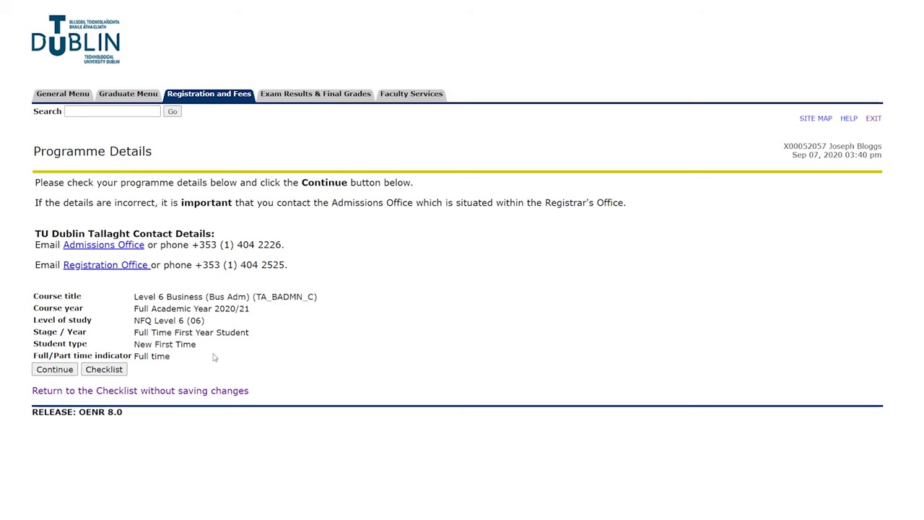
{"action": "left_click", "coordinate": [55, 369]}
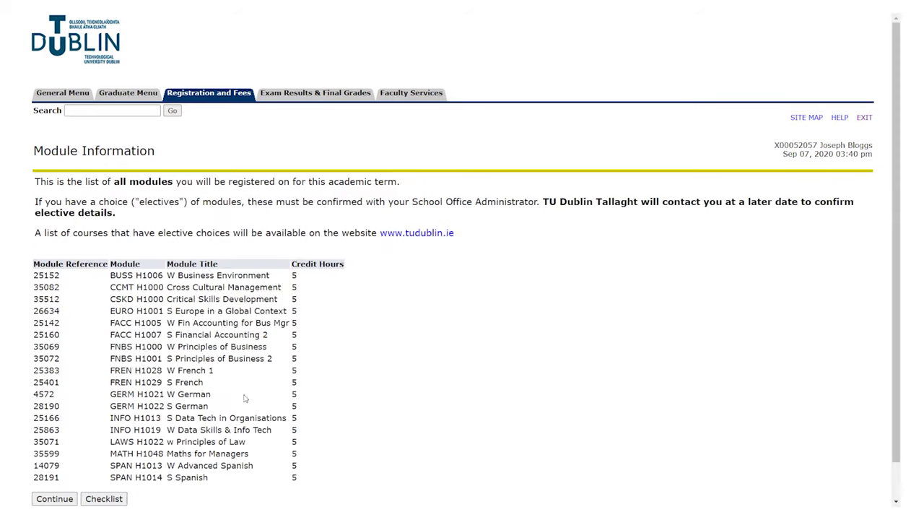
{"action": "scroll", "coordinate": [369, 379], "scroll_direction": "down", "scroll_amount": 2}
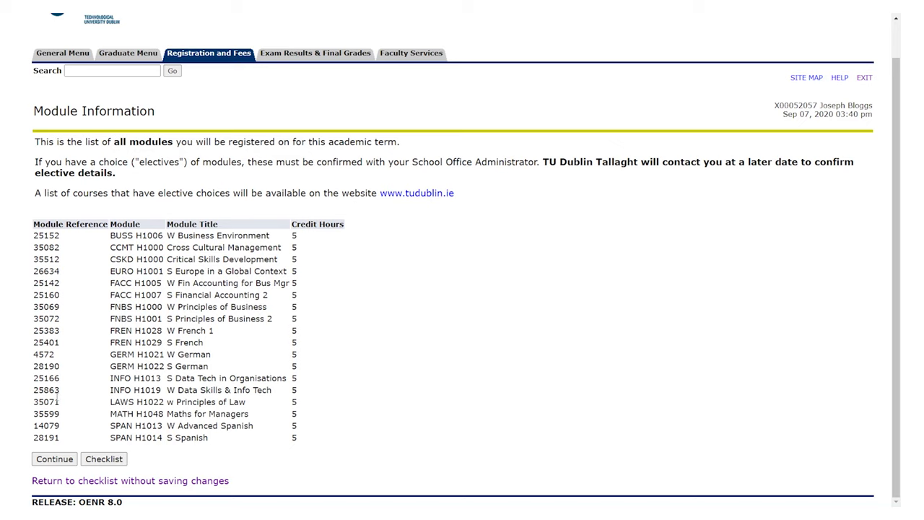
{"action": "left_click", "coordinate": [50, 462]}
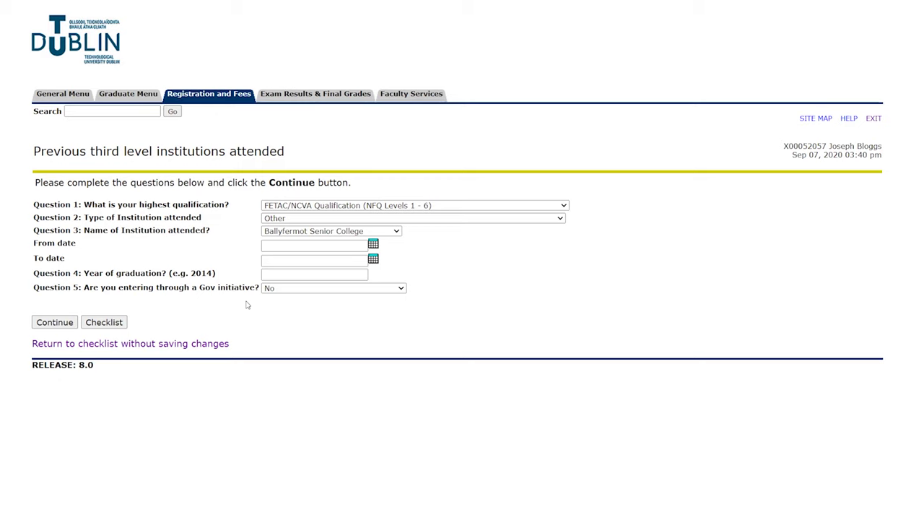
Submit the previous-institutions page and the Fee questionnaire answered NO and Yes.
{"action": "left_click", "coordinate": [49, 326]}
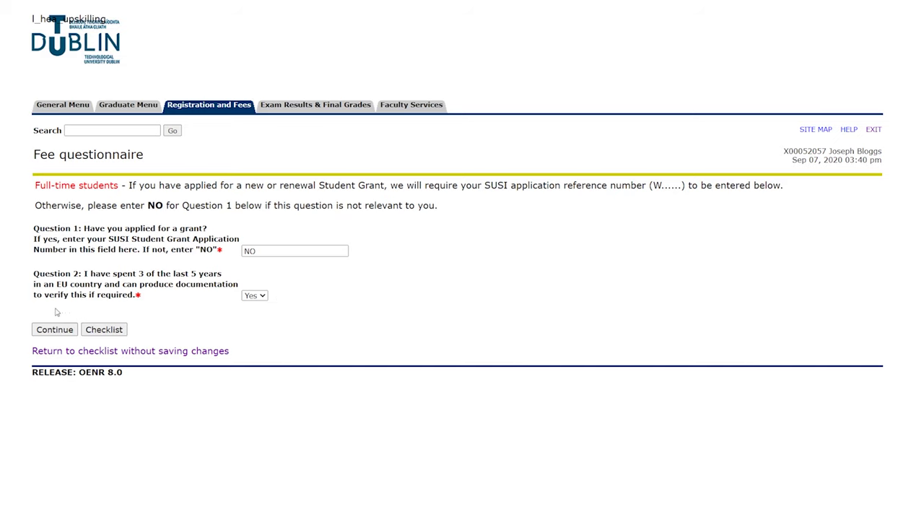
{"action": "left_click", "coordinate": [61, 330]}
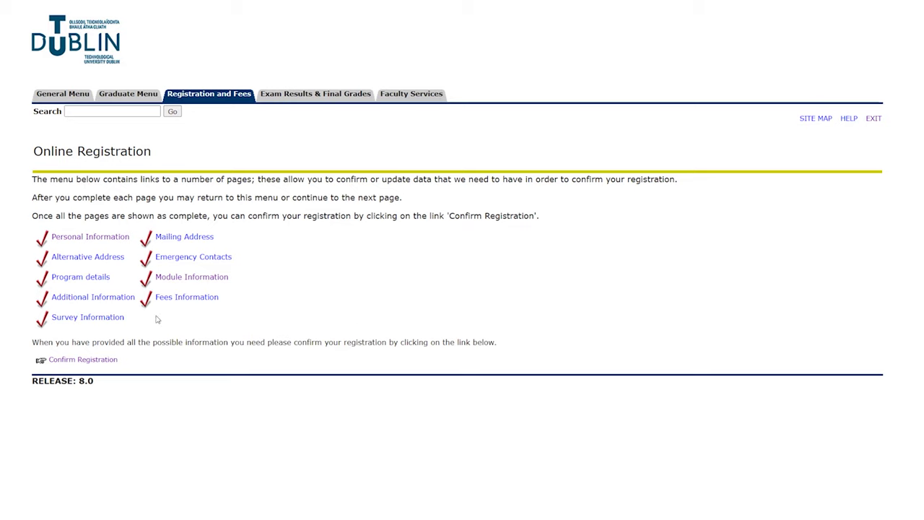
Confirm the registration accepting its terms, agree to the fee terms, and choose Pay Later.
{"action": "left_click", "coordinate": [103, 365]}
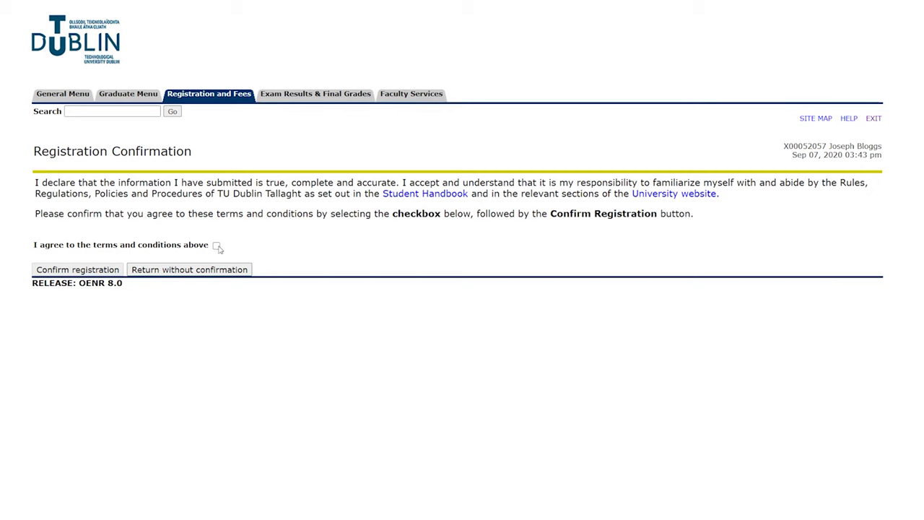
{"action": "left_click", "coordinate": [217, 246]}
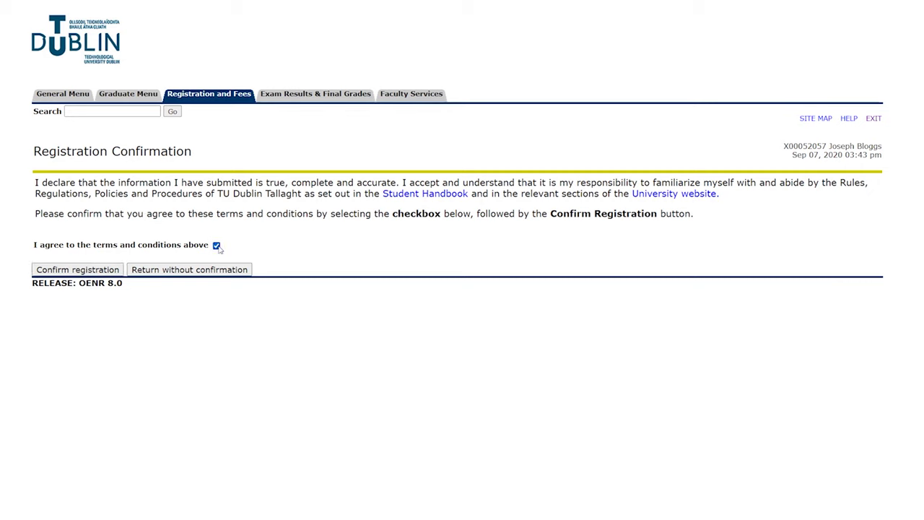
{"action": "left_click", "coordinate": [103, 270]}
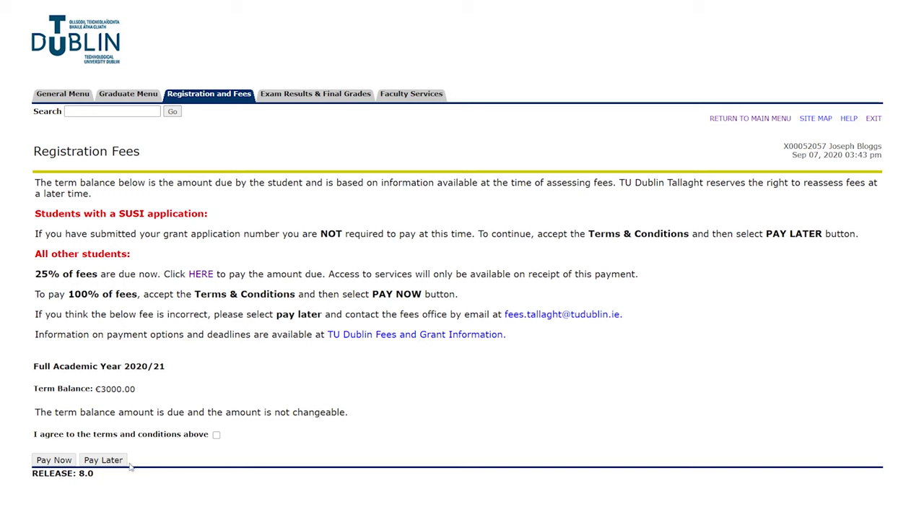
{"action": "left_click", "coordinate": [217, 436]}
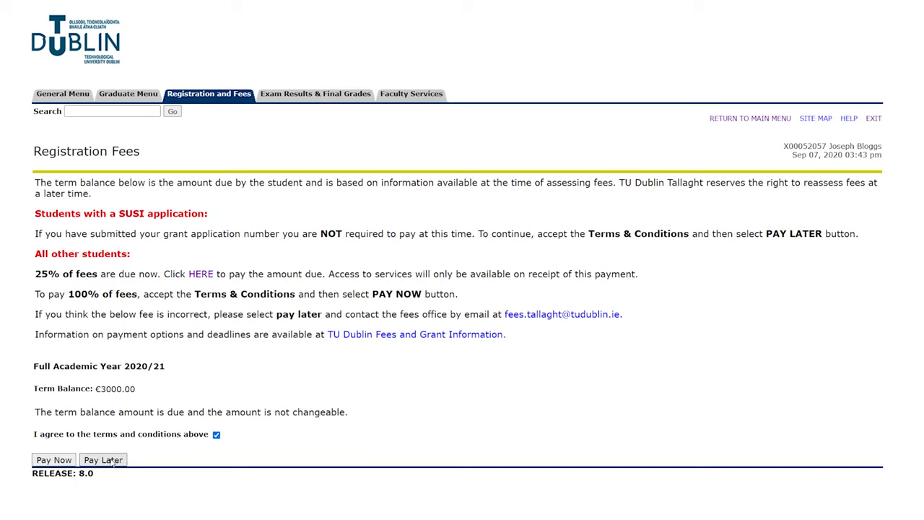
{"action": "left_click", "coordinate": [103, 459]}
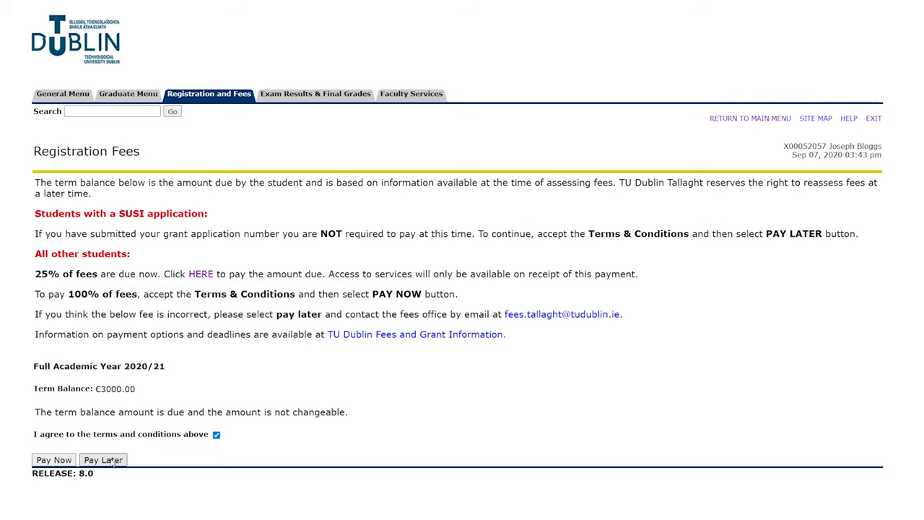
{"action": "left_click", "coordinate": [111, 462]}
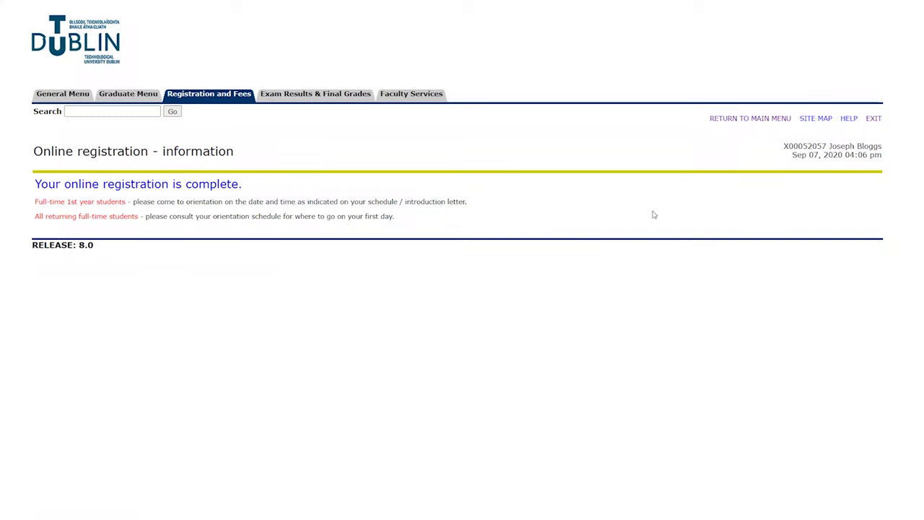
Upload a student card photo on the Student Image page, submit it, and return to the General Menu.
{"action": "left_click", "coordinate": [762, 120]}
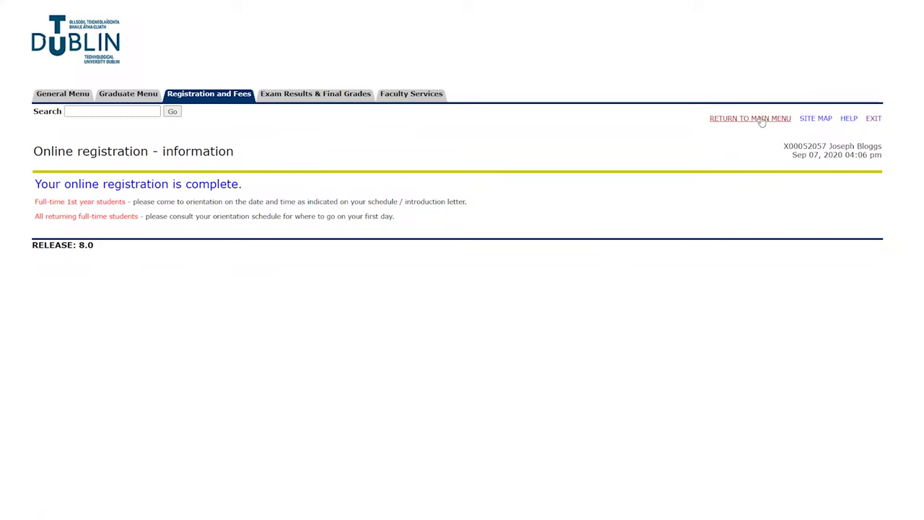
{"action": "left_click", "coordinate": [218, 96]}
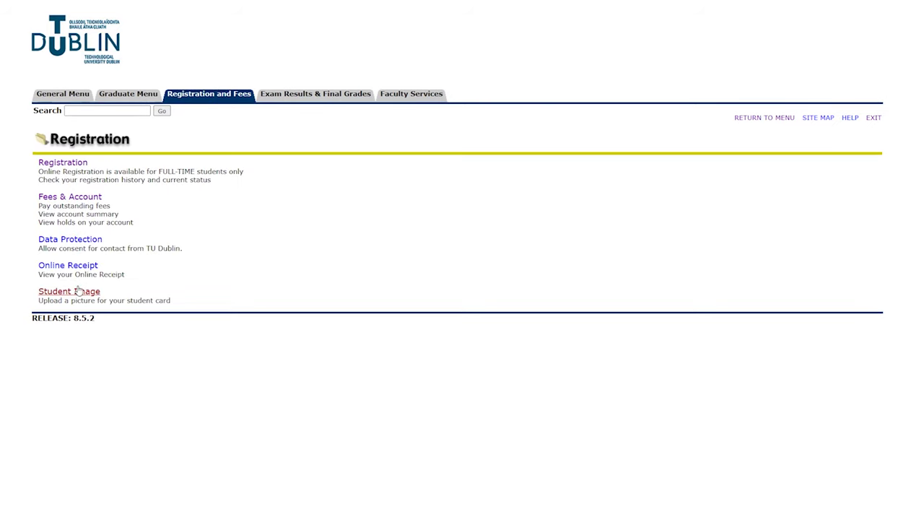
{"action": "left_click", "coordinate": [78, 290]}
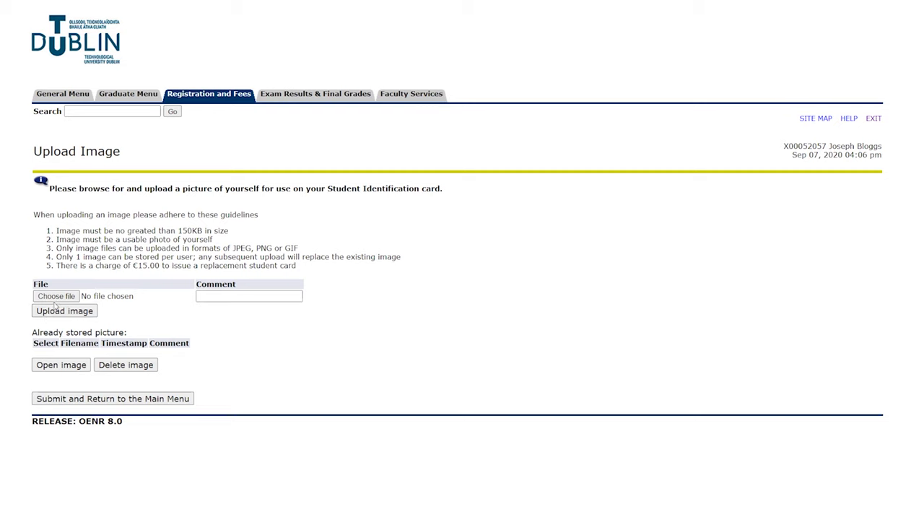
{"action": "left_click", "coordinate": [62, 298]}
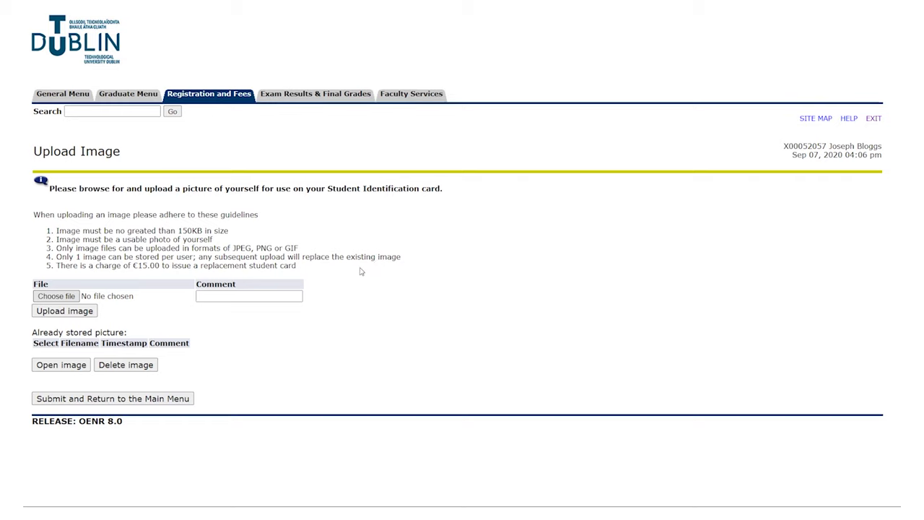
{"action": "left_click", "coordinate": [74, 313]}
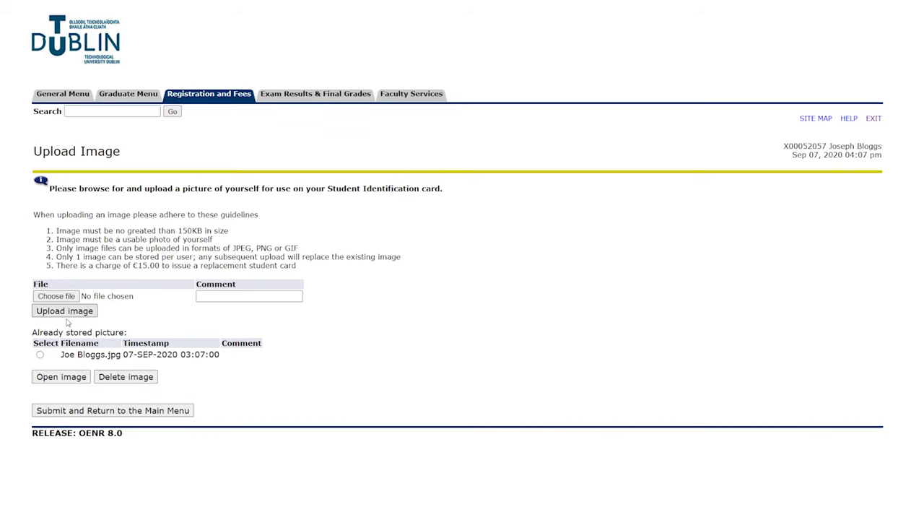
{"action": "left_click", "coordinate": [40, 355]}
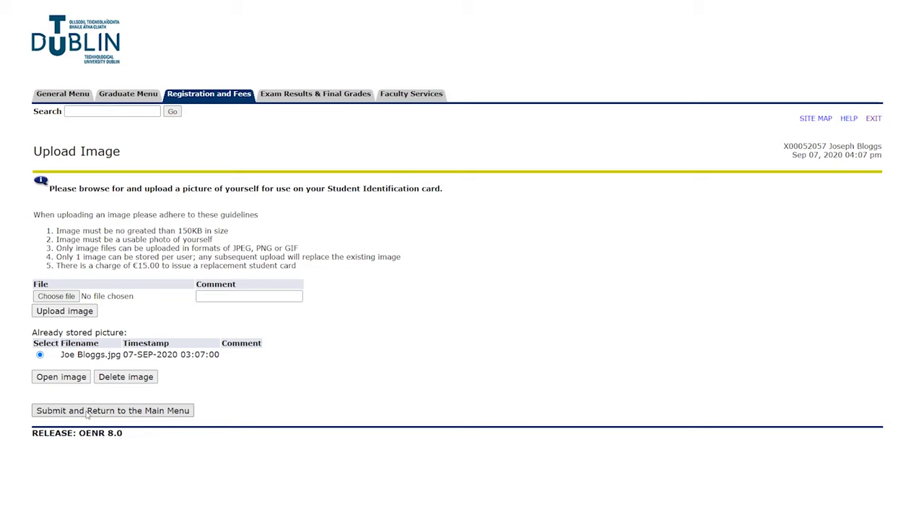
{"action": "left_click", "coordinate": [86, 411]}
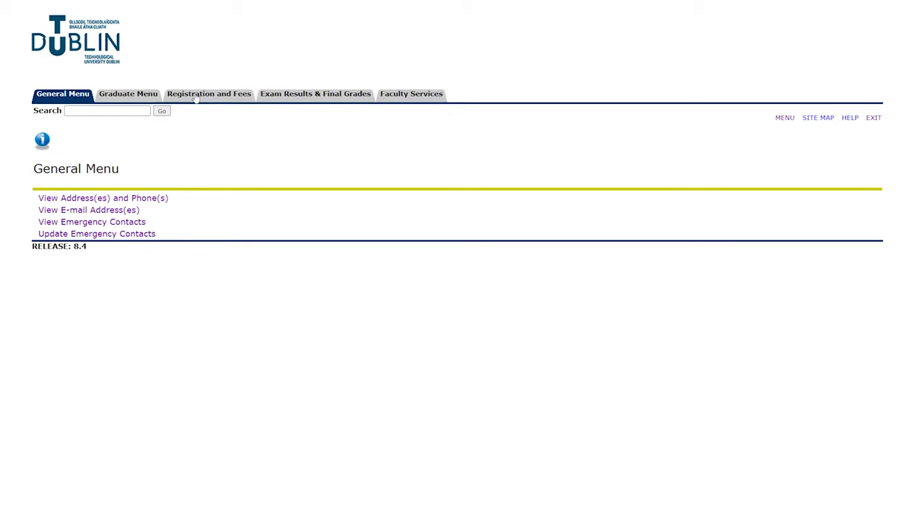
Open the pending HEA Access Survey from the HEA Equal Access Survey link and click Complete.
{"action": "left_click", "coordinate": [195, 97]}
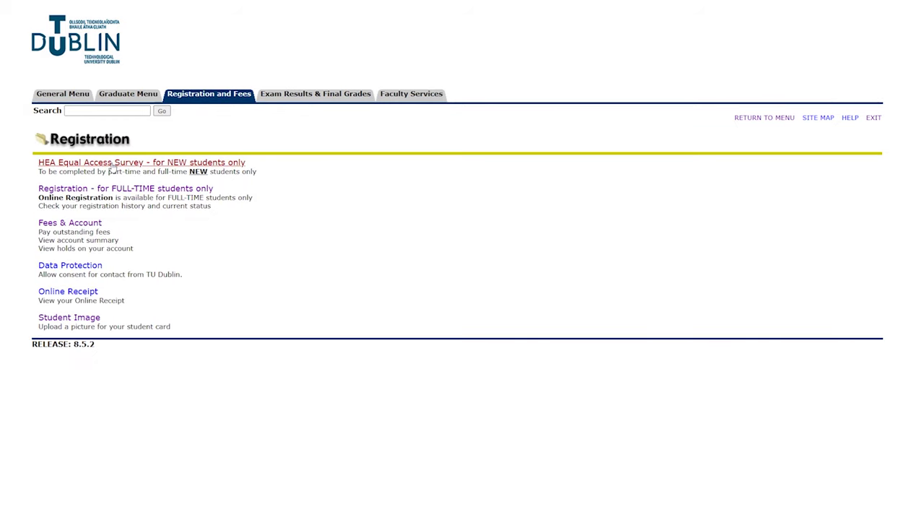
{"action": "left_click", "coordinate": [112, 164]}
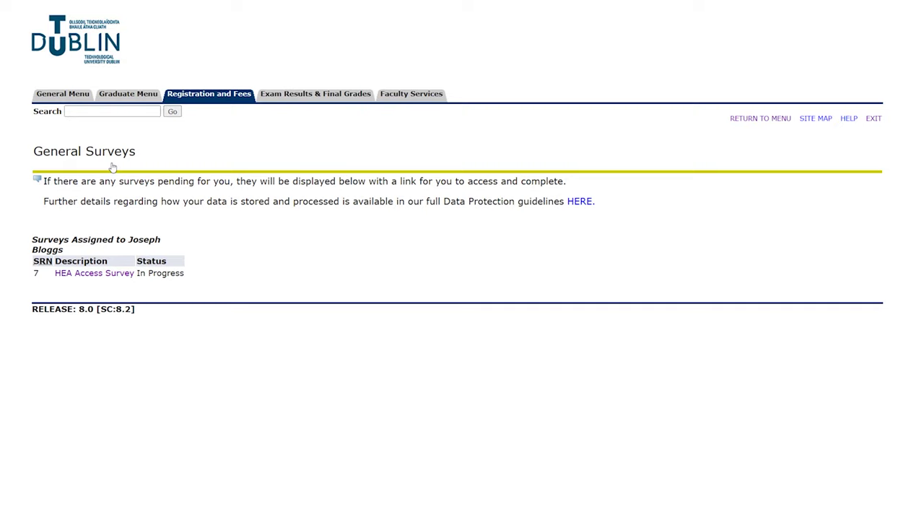
{"action": "left_click", "coordinate": [77, 279]}
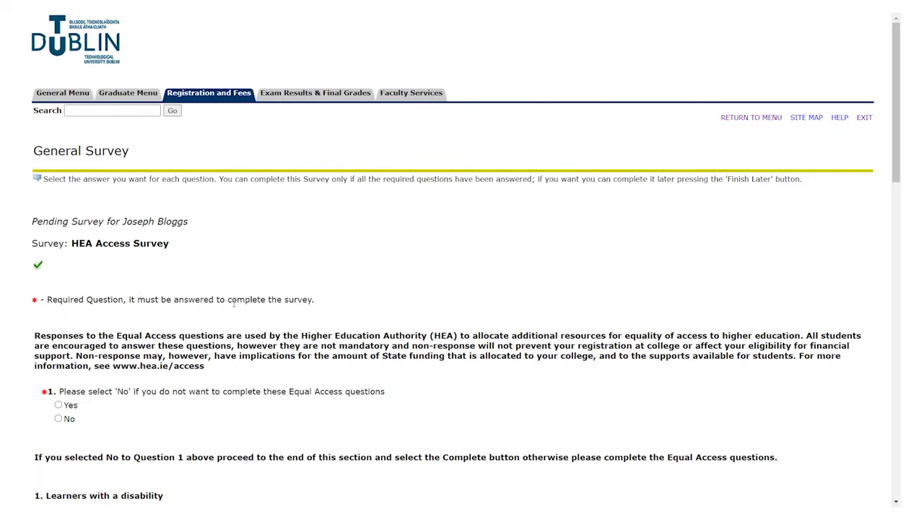
{"action": "scroll", "coordinate": [233, 303], "scroll_direction": "down", "scroll_amount": 9}
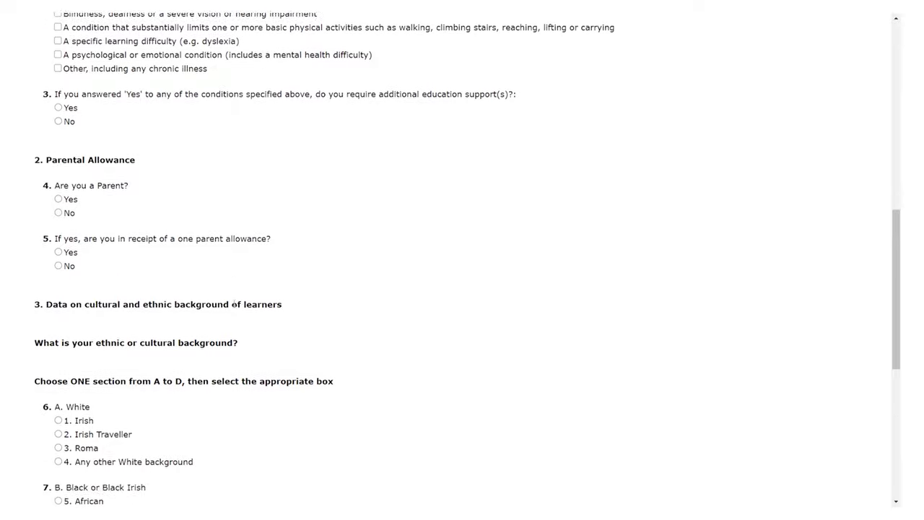
{"action": "scroll", "coordinate": [233, 303], "scroll_direction": "down", "scroll_amount": 5}
{"action": "left_click", "coordinate": [60, 487]}
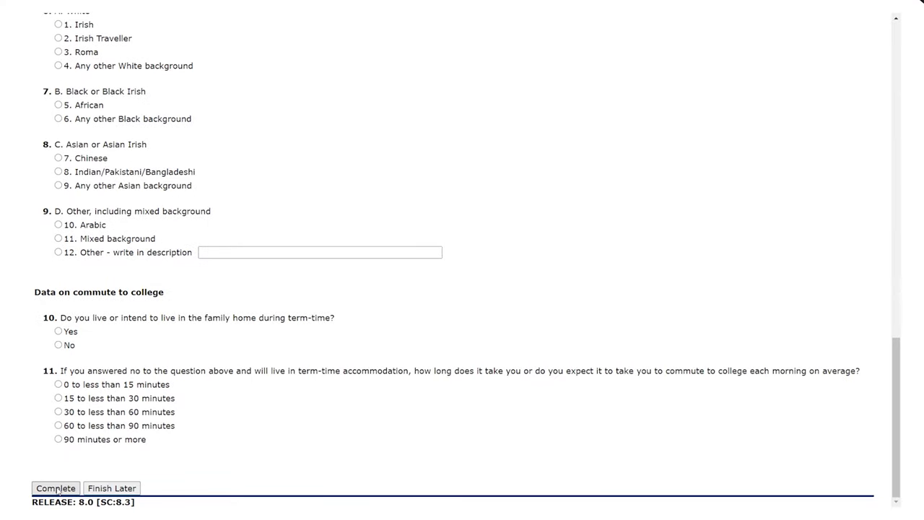